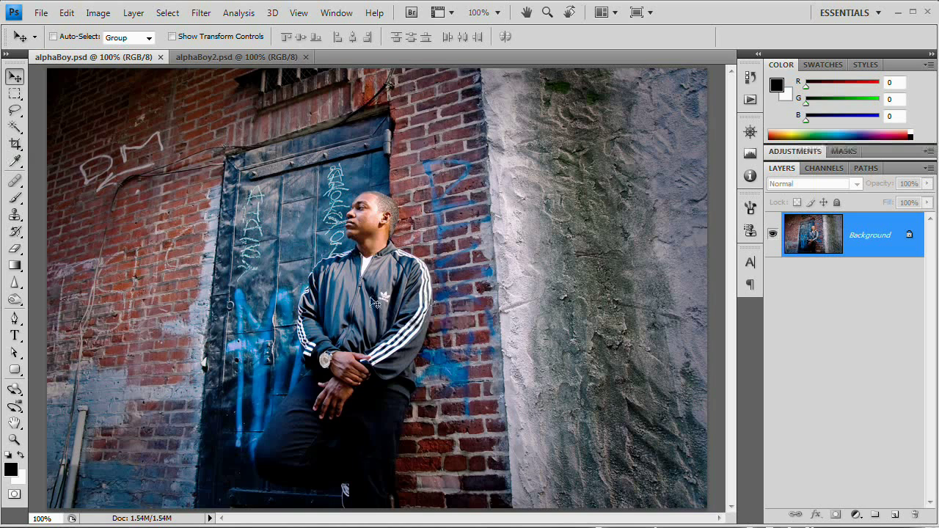
Apply an RGB S-curve in Curves, with points about 59→45 and 186→197.
left_click(133, 13)
mouse_move(184, 141)
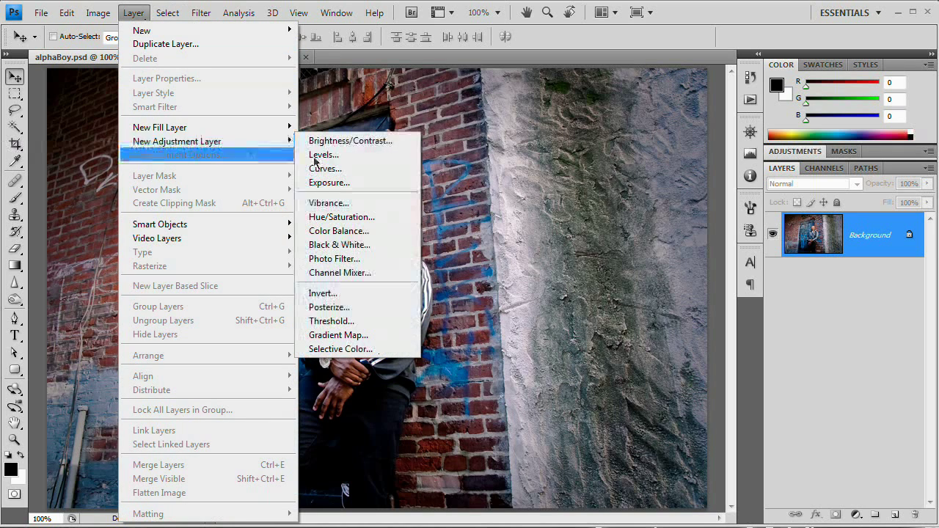
left_click(361, 232)
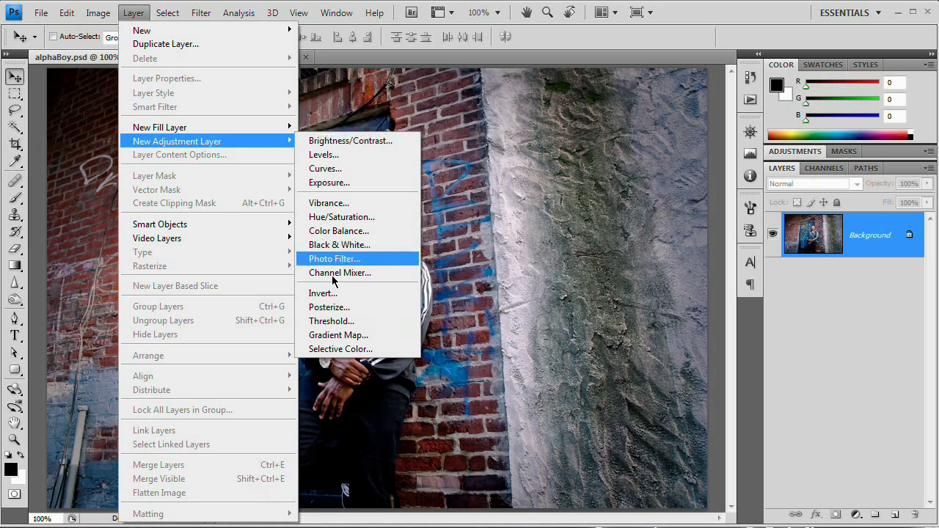
mouse_move(101, 16)
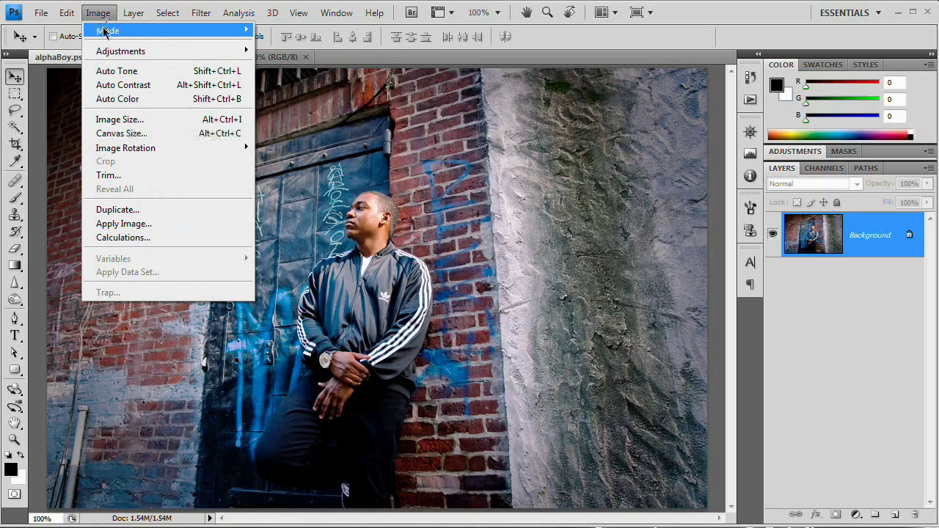
mouse_move(122, 56)
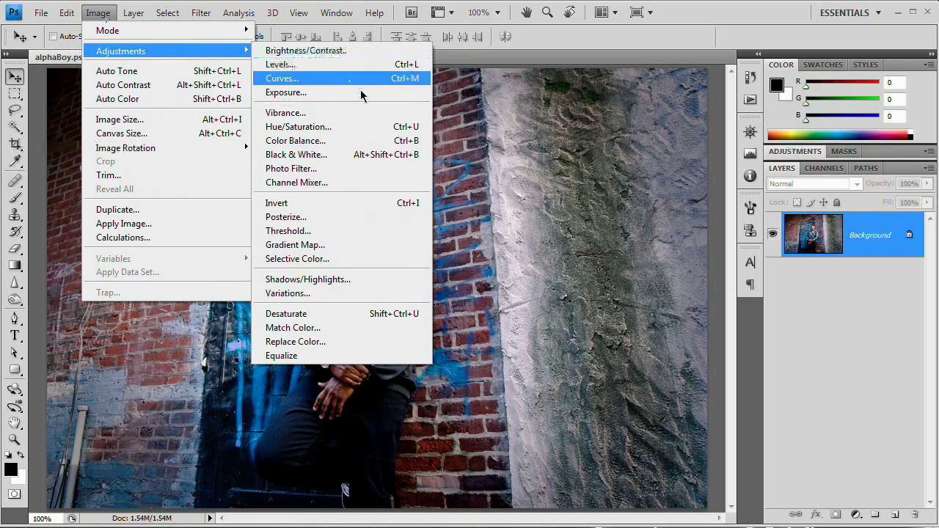
left_click(305, 80)
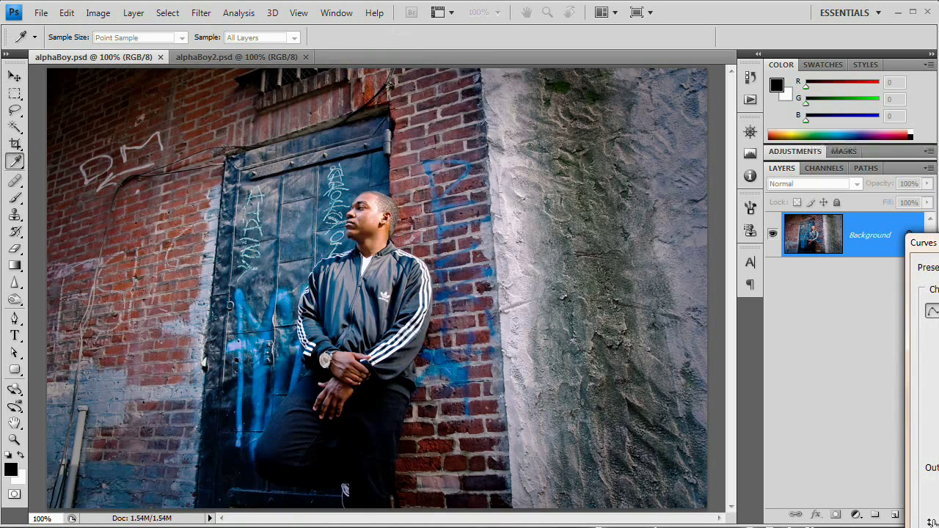
left_click_drag(923, 243, 530, 77)
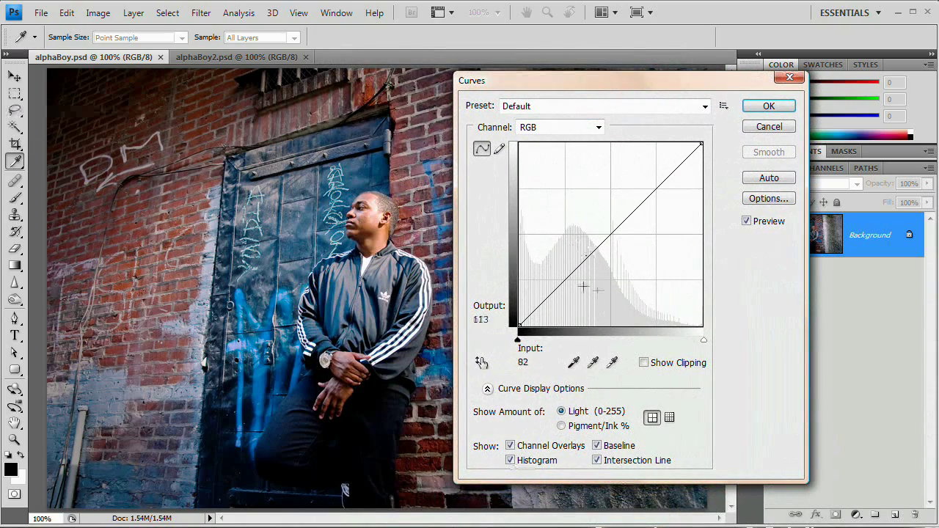
left_click_drag(558, 289, 562, 293)
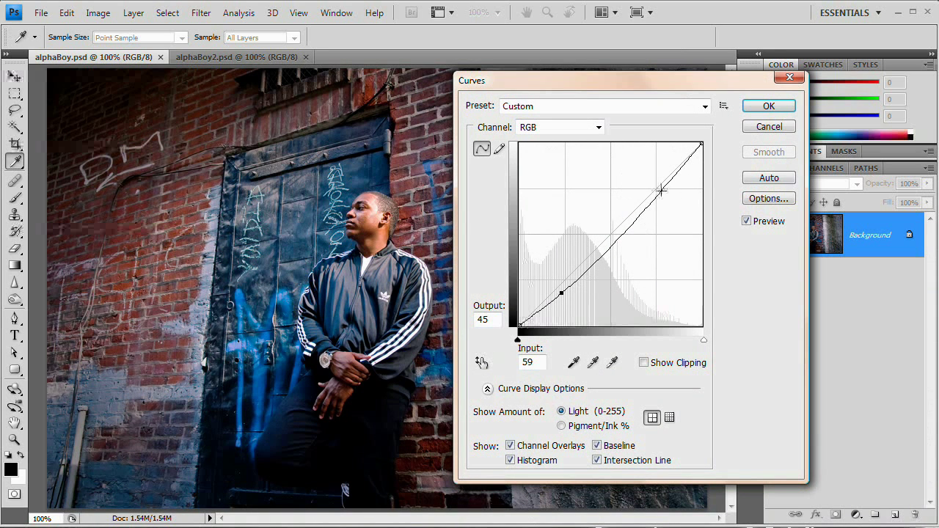
left_click_drag(662, 188, 653, 185)
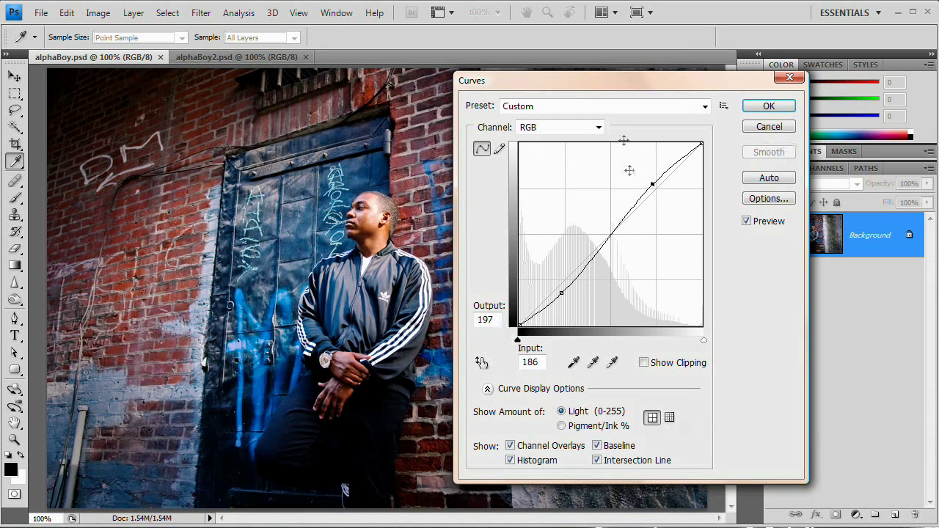
Give the Green channel an S-curve with darker shadows and lifted highlights.
left_click(598, 127)
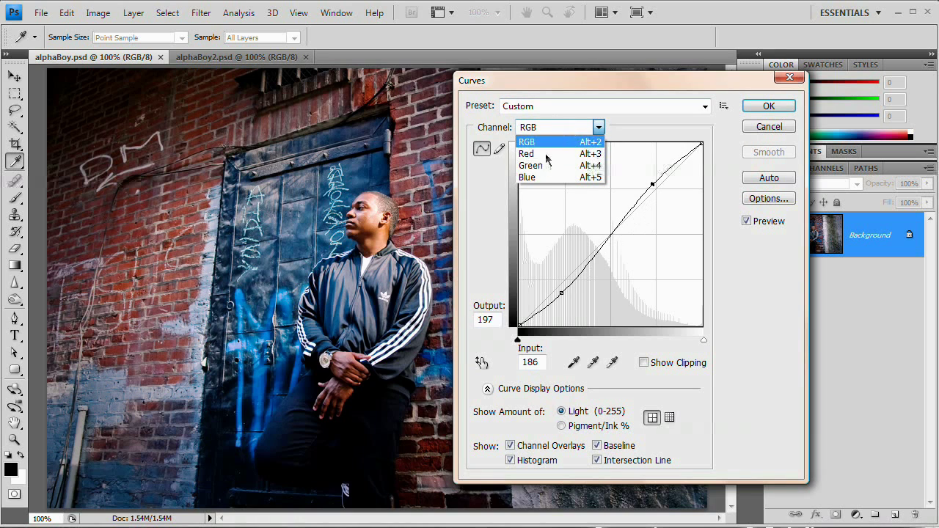
left_click(543, 167)
left_click_drag(562, 282, 566, 288)
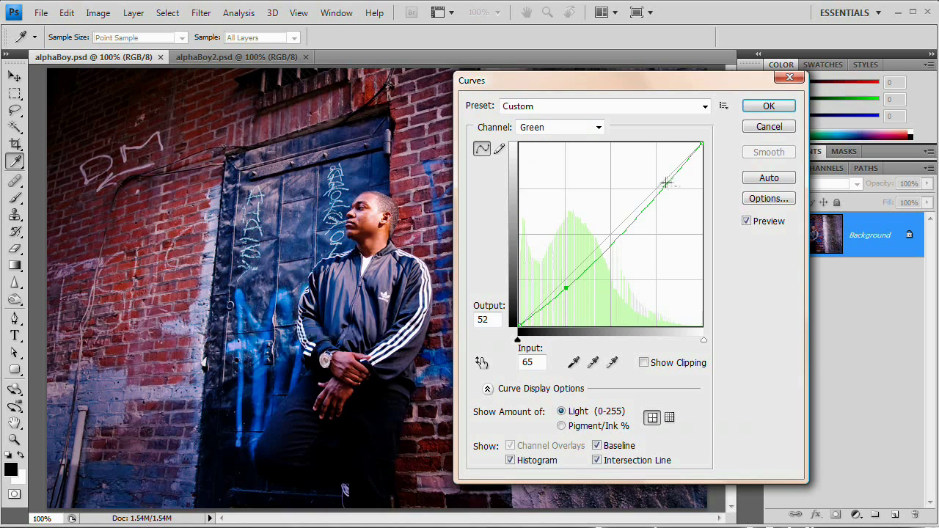
left_click_drag(656, 188, 654, 182)
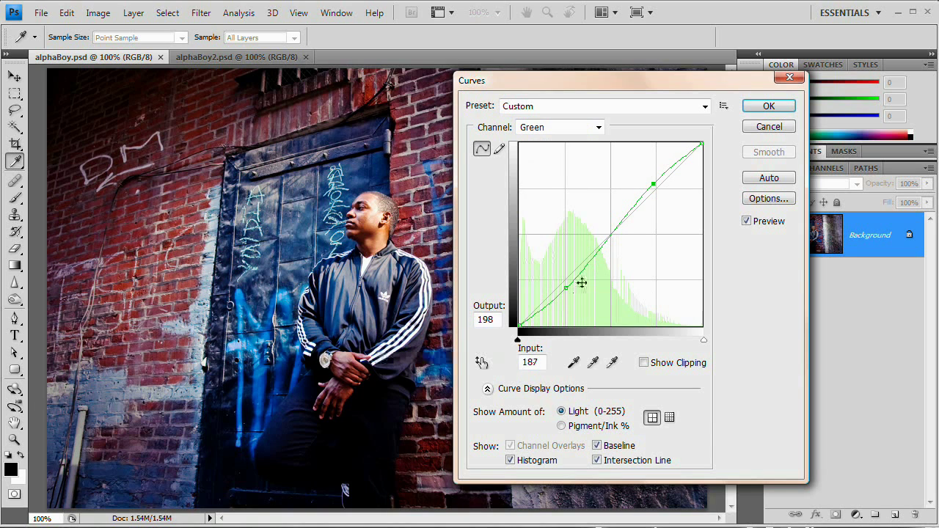
left_click_drag(565, 288, 572, 286)
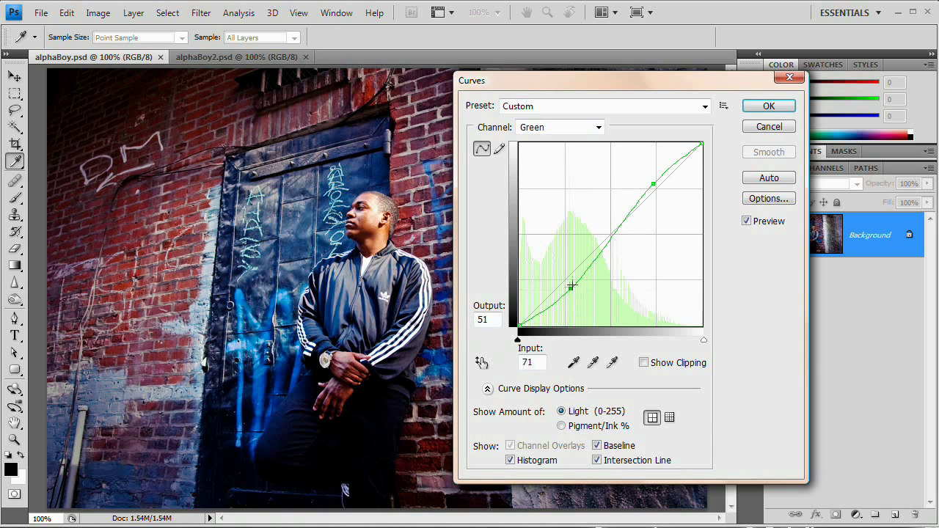
left_click(652, 183)
Raise Blue shadows and lower Blue highlights (about 59→70, 200→184), then apply the curves.
left_click(598, 128)
left_click(572, 177)
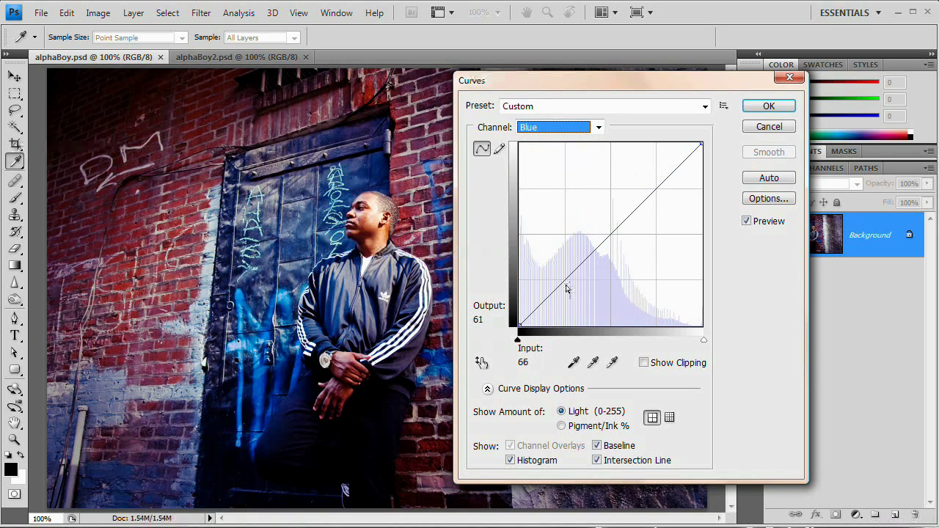
left_click_drag(564, 279, 559, 272)
left_click_drag(647, 182, 663, 193)
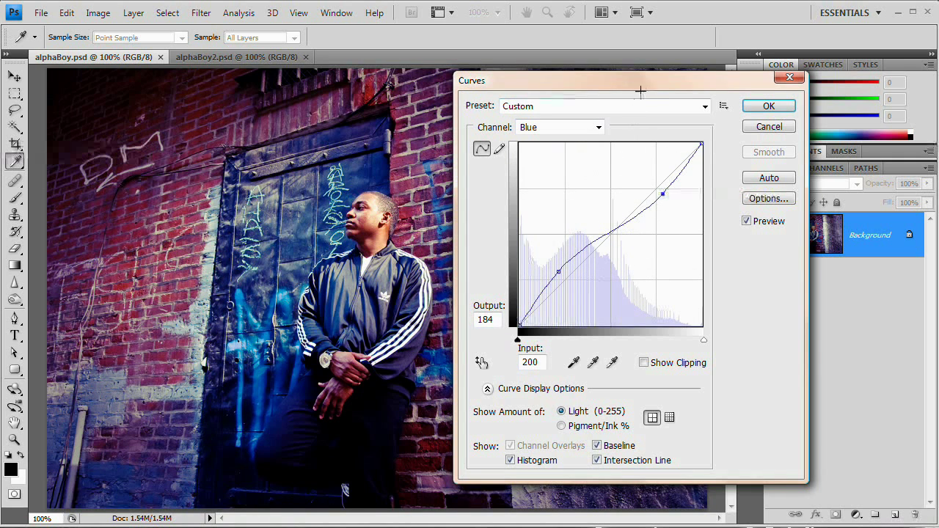
left_click_drag(641, 90, 699, 87)
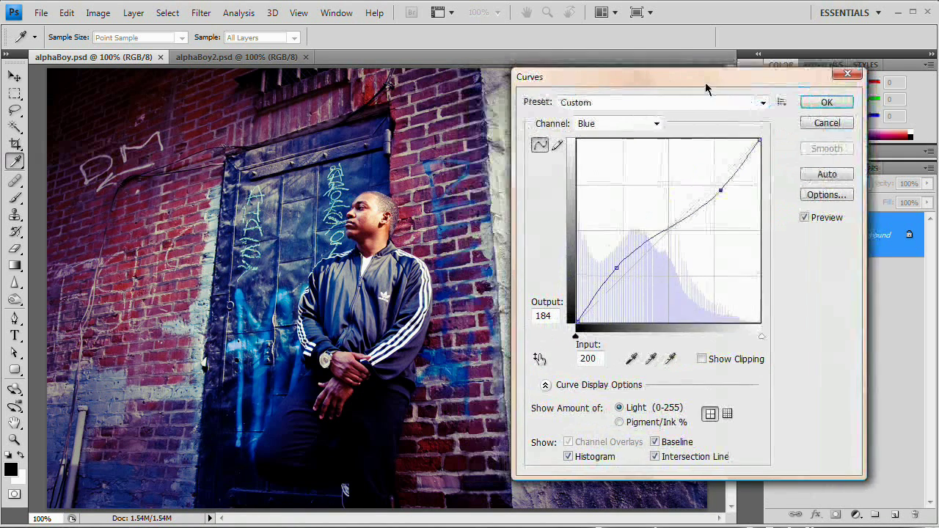
left_click(829, 103)
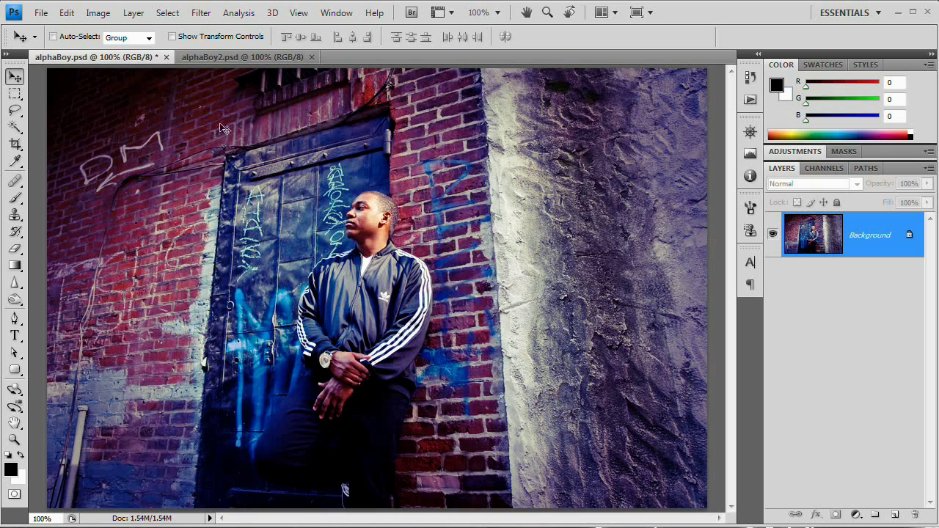
Add a Gradient Map 1 adjustment layer with the default black-to-white gradient.
left_click(133, 13)
mouse_move(282, 144)
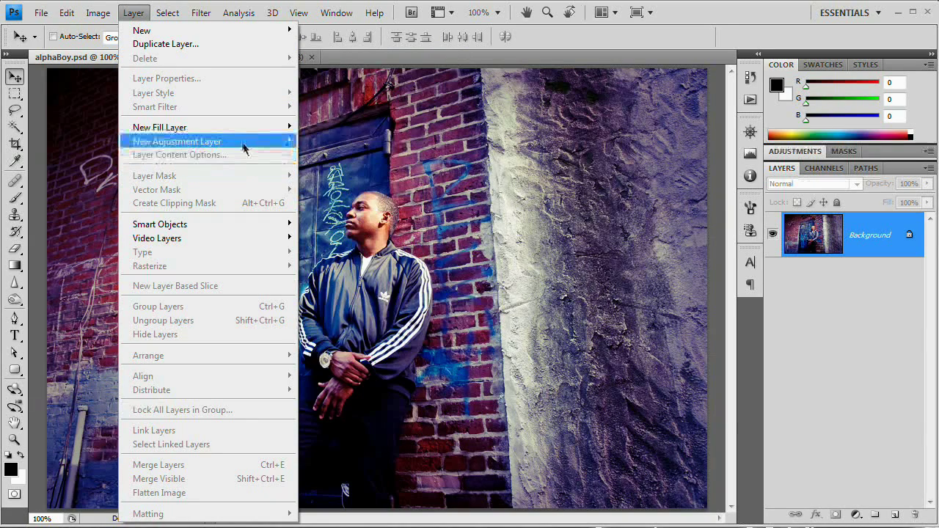
key("Escape")
key("Escape")
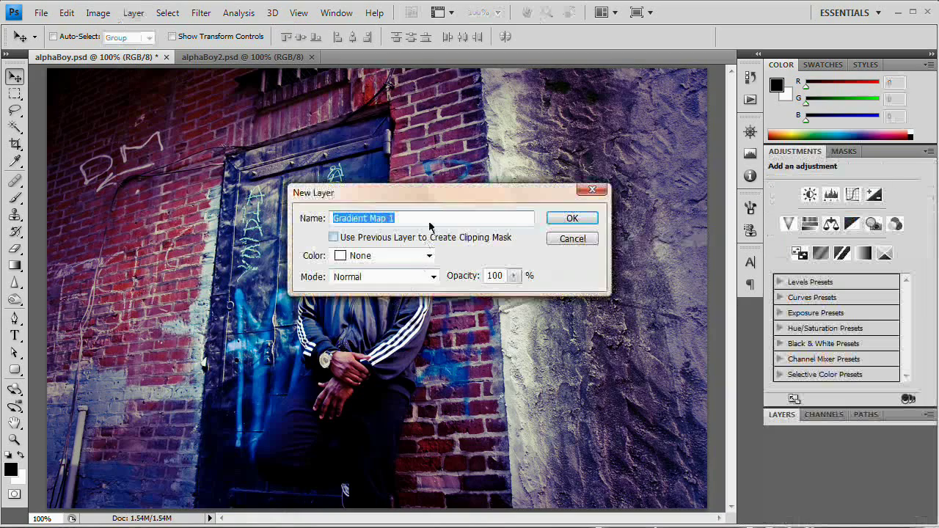
left_click(564, 220)
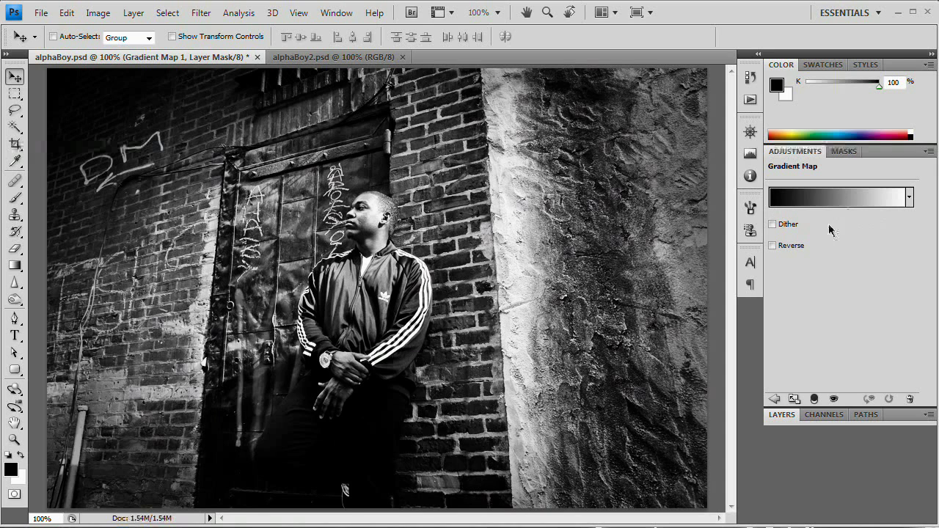
Set Gradient Map 1 to Overlay at 54% opacity, then hide it for comparison.
double_click(812, 149)
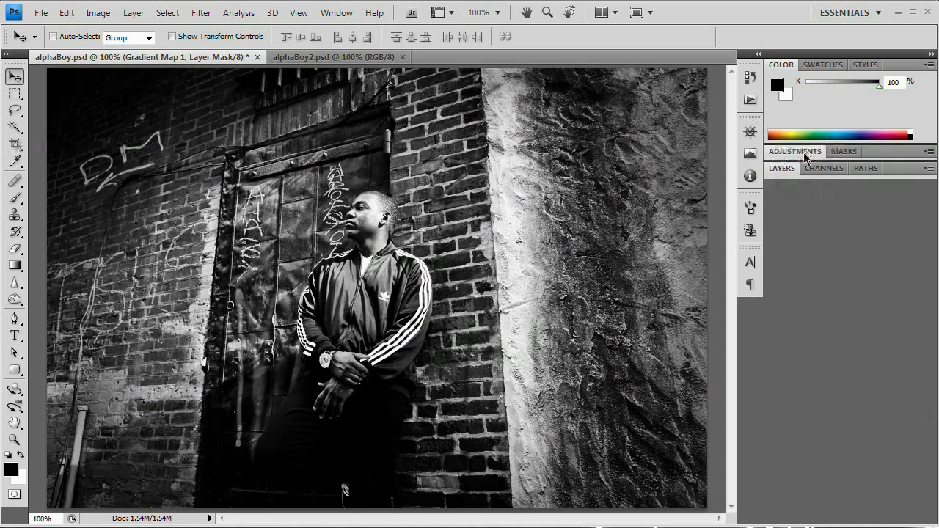
left_click(784, 171)
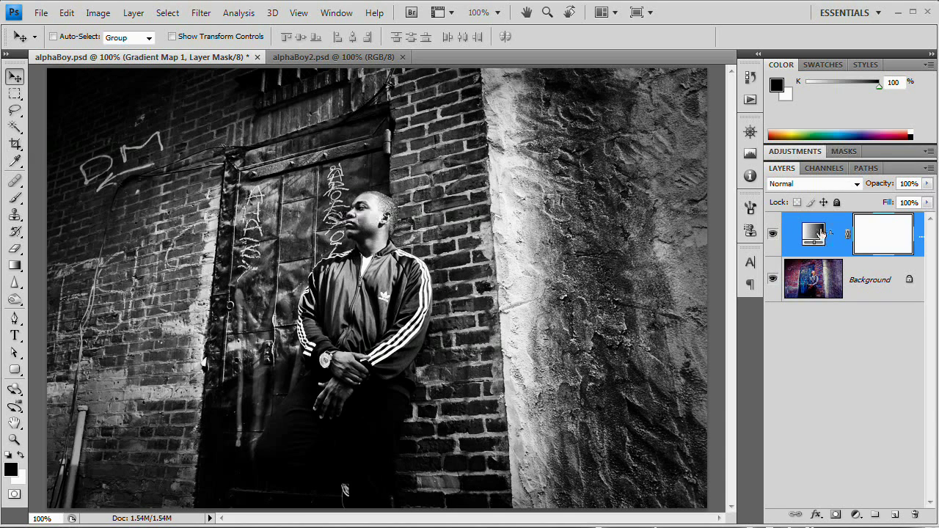
left_click(841, 184)
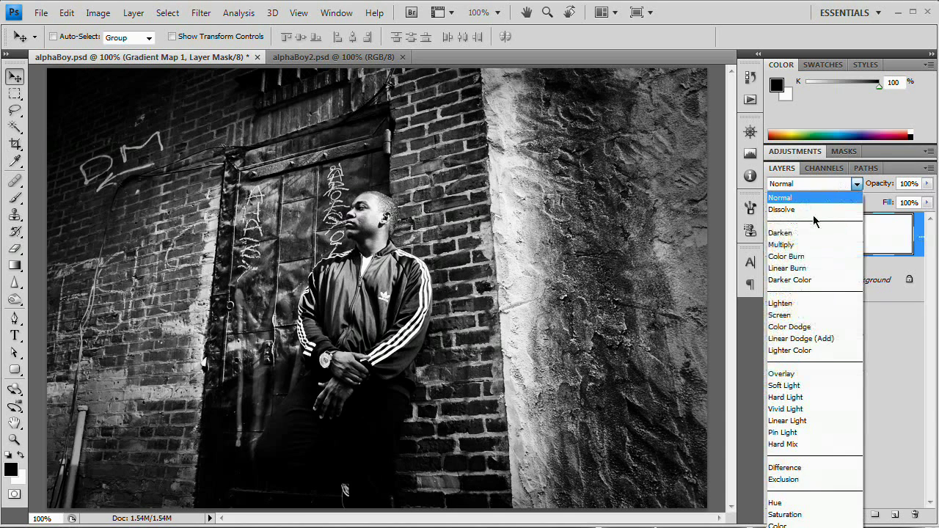
left_click(789, 374)
mouse_move(886, 189)
left_mouse_down()
mouse_move(860, 183)
mouse_move(870, 190)
left_mouse_up()
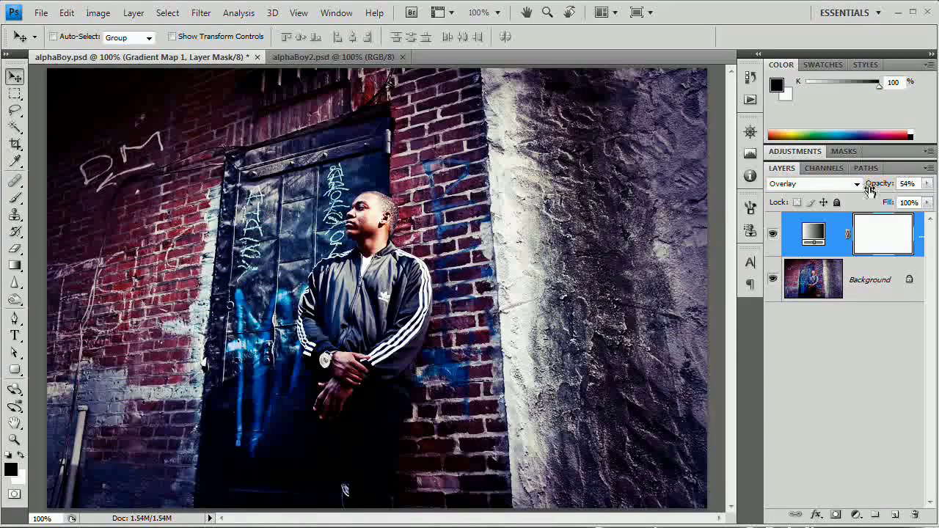
left_click(773, 236)
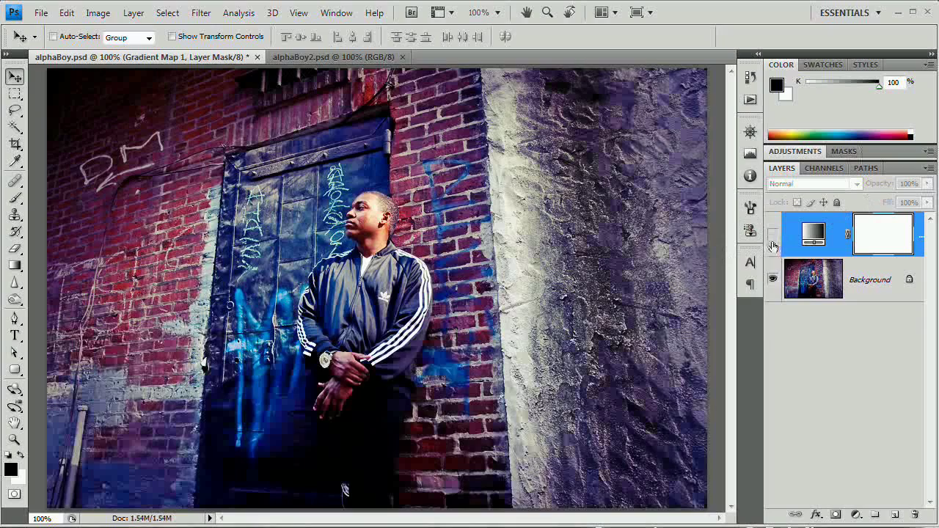
left_click(774, 235)
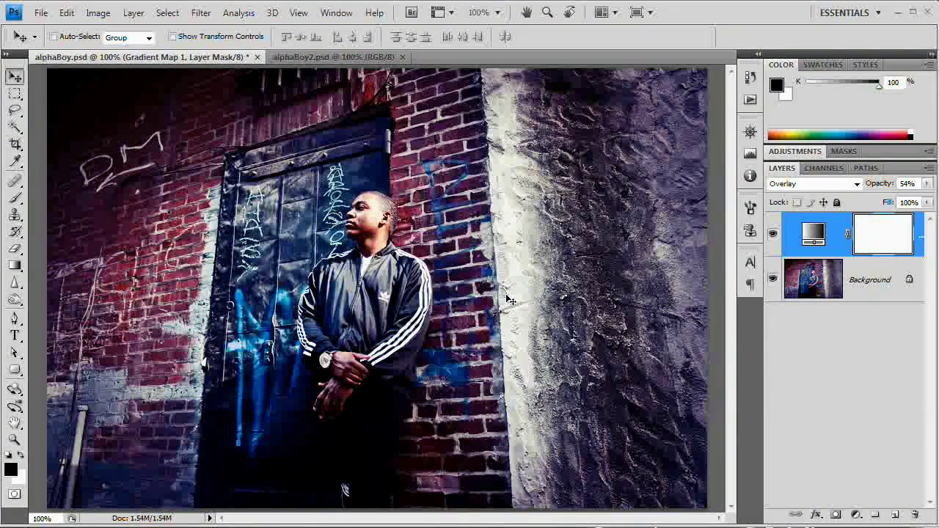
left_click(363, 57)
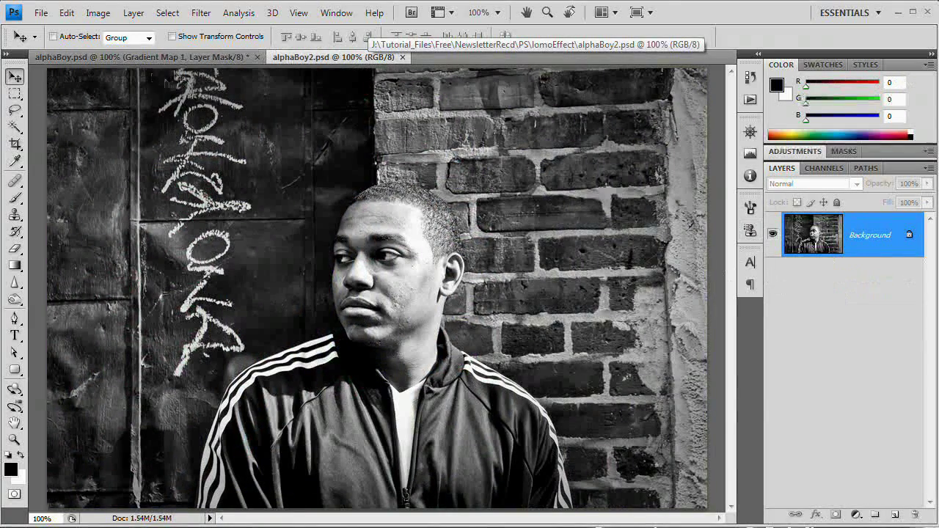
left_click(179, 57)
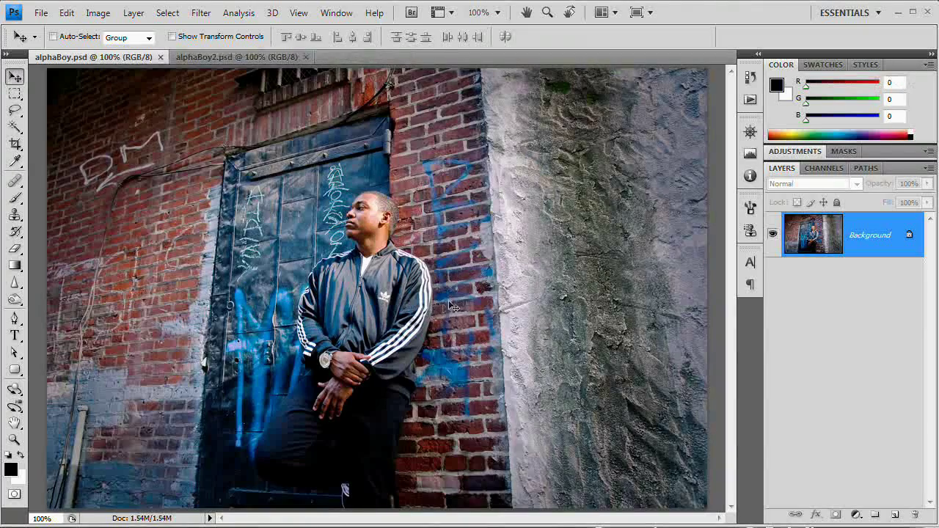
left_click(41, 13)
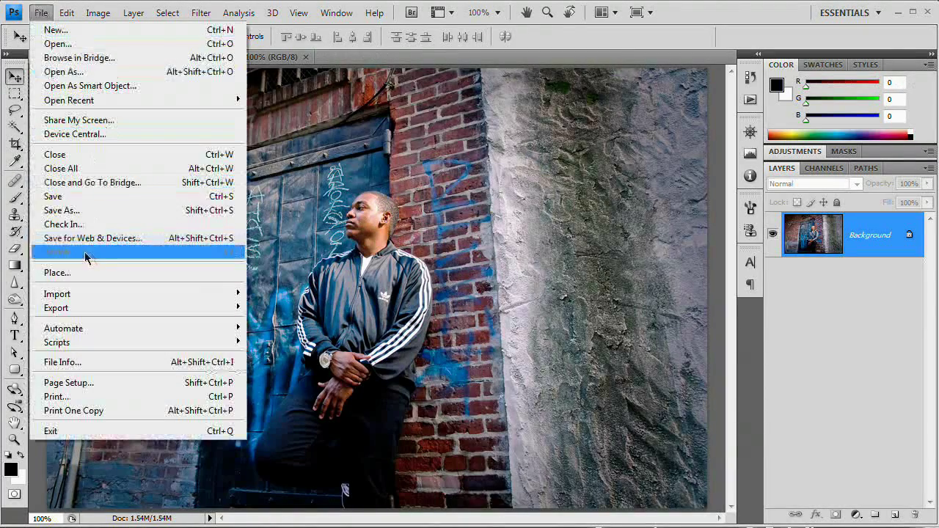
left_click(296, 176)
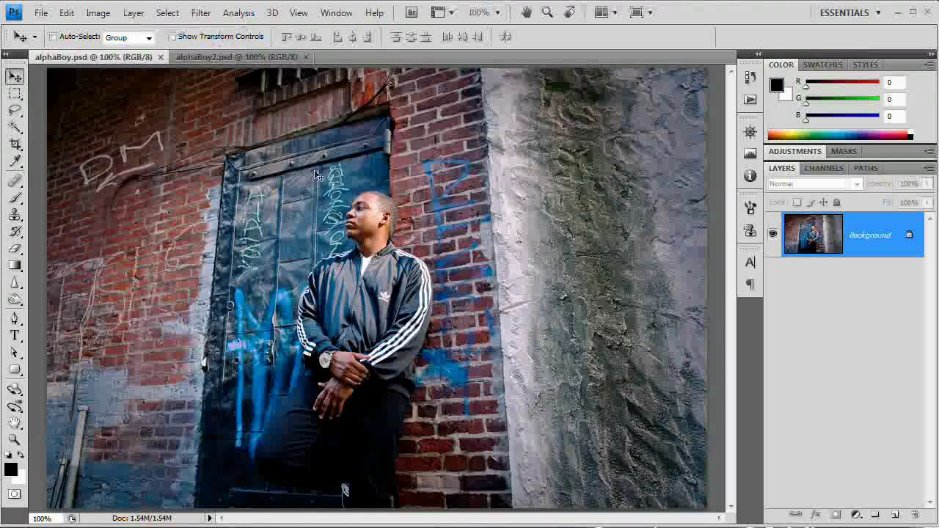
left_click(337, 12)
left_click(356, 99)
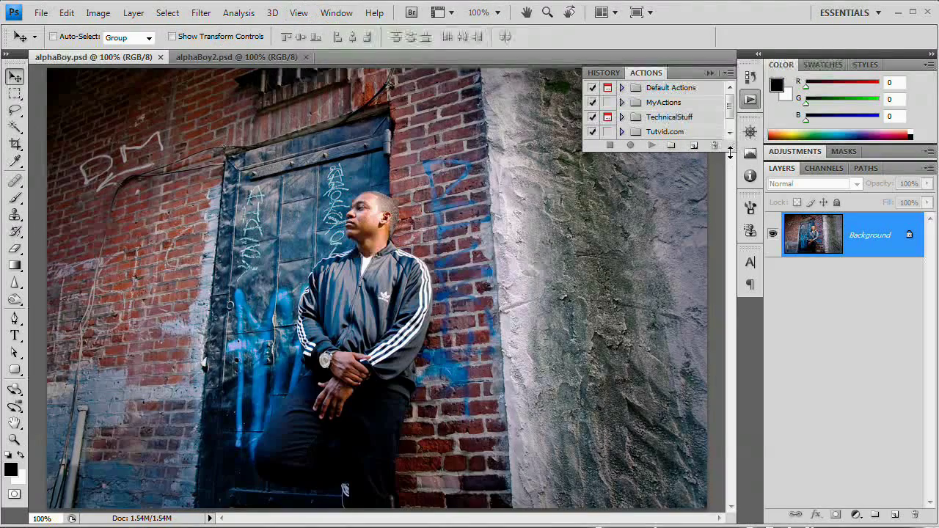
Create a new action named LomoEffect in Default Actions and begin recording.
left_click_drag(730, 151, 730, 199)
left_click(694, 192)
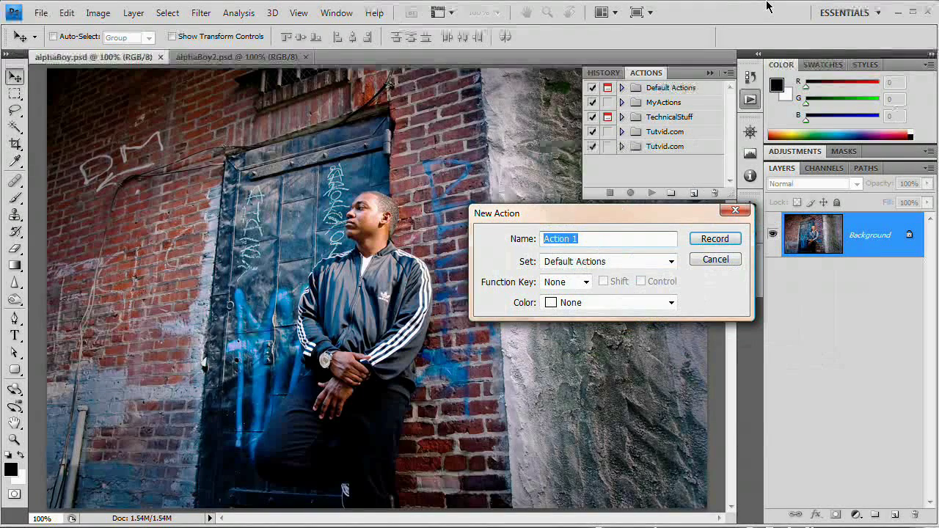
type("Lomo")
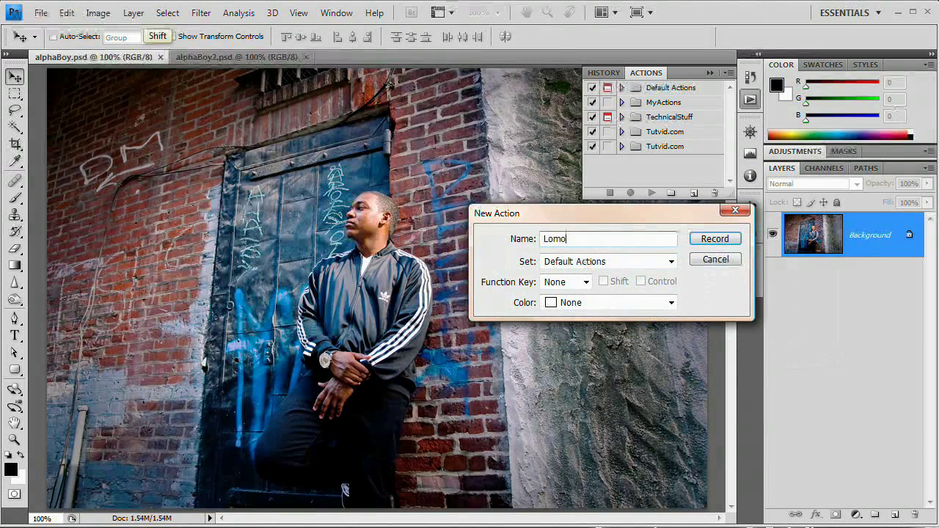
type("Effect")
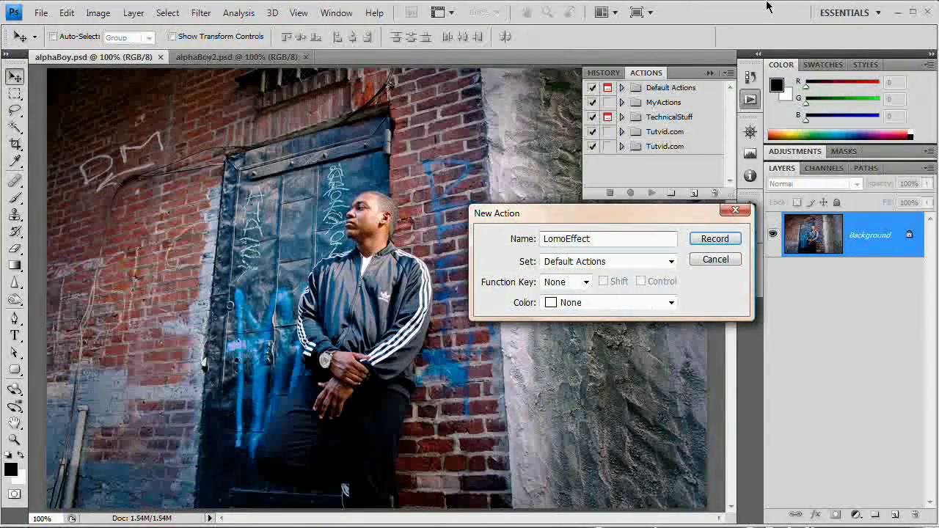
key("Return")
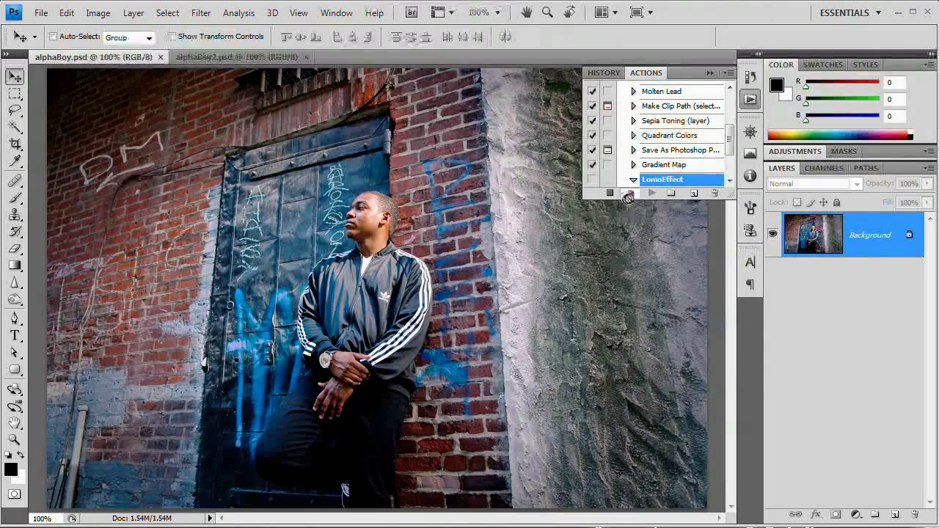
left_click(711, 74)
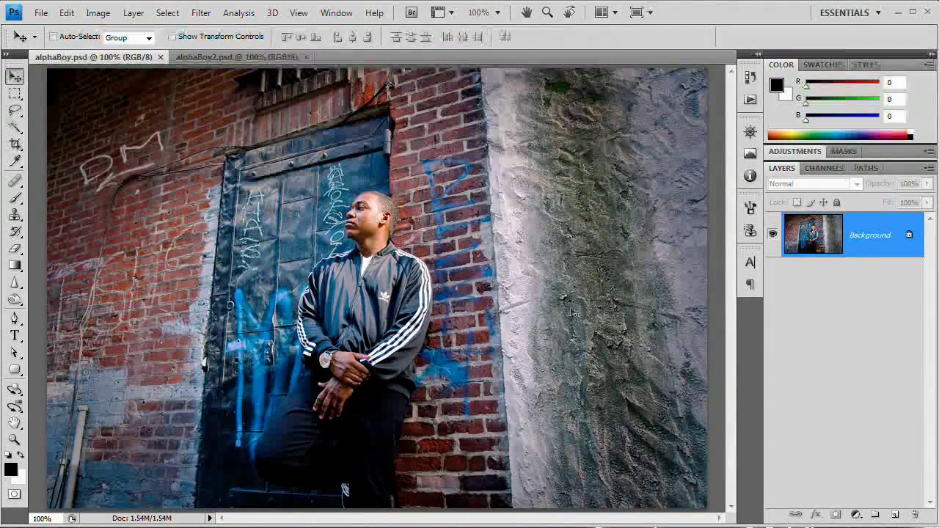
left_click(131, 13)
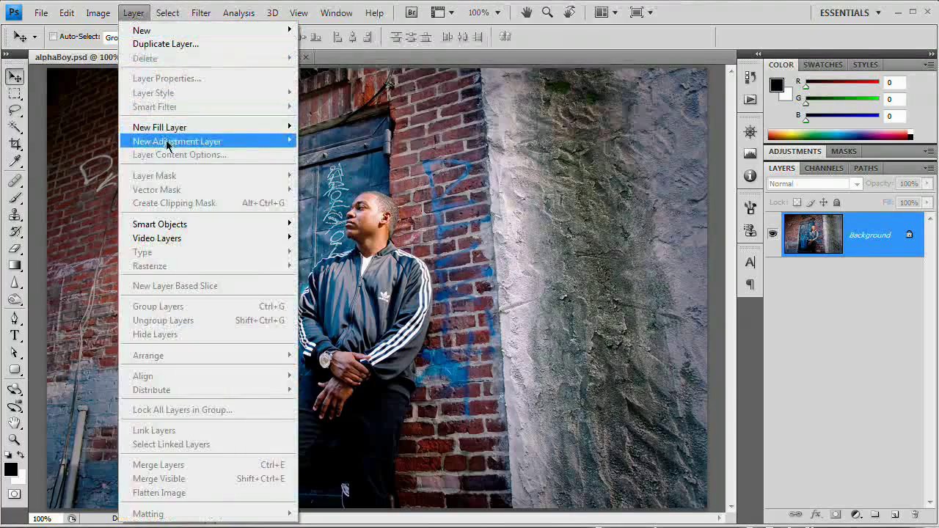
Add a Curves 1 adjustment layer with an RGB S-curve of darker shadows and brighter highlights.
mouse_move(176, 141)
left_click(350, 173)
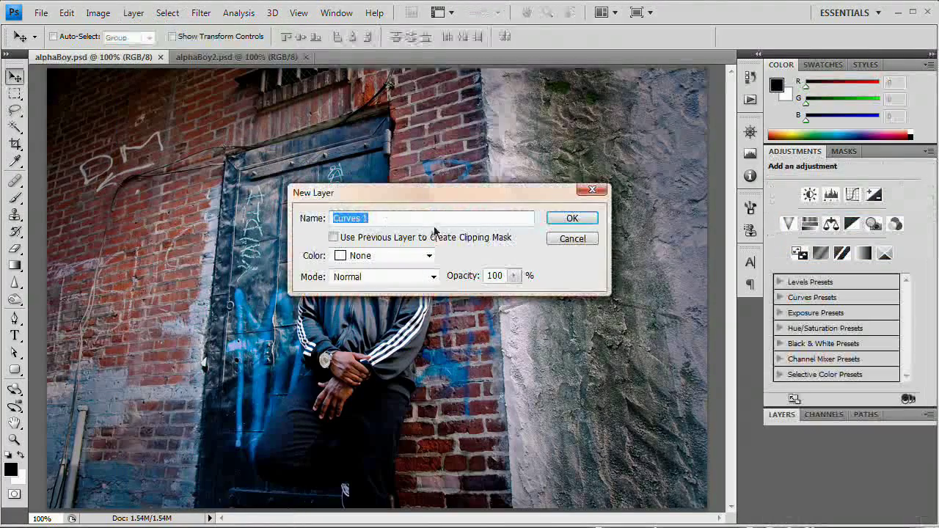
left_click(567, 218)
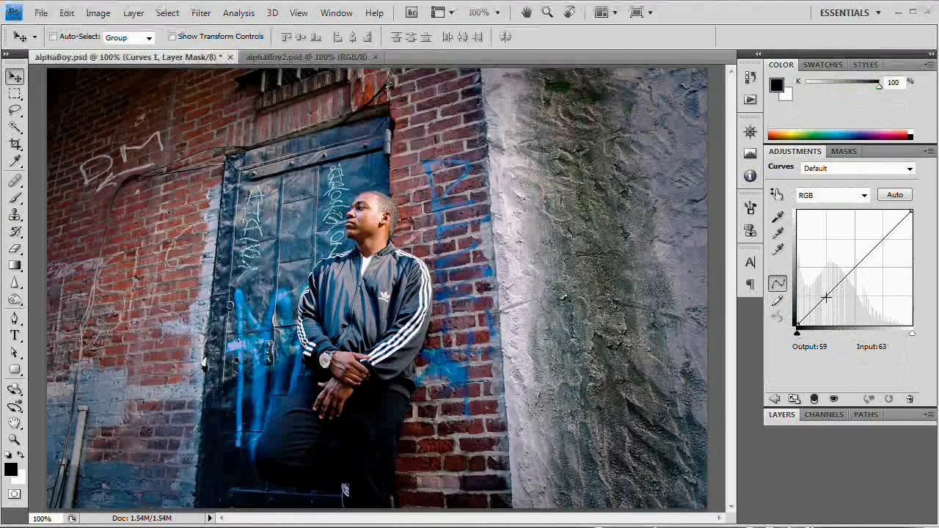
left_click_drag(827, 295, 827, 302)
left_click_drag(882, 244, 882, 234)
Pull down the shadows and a second point on the Green channel curve.
left_click(840, 195)
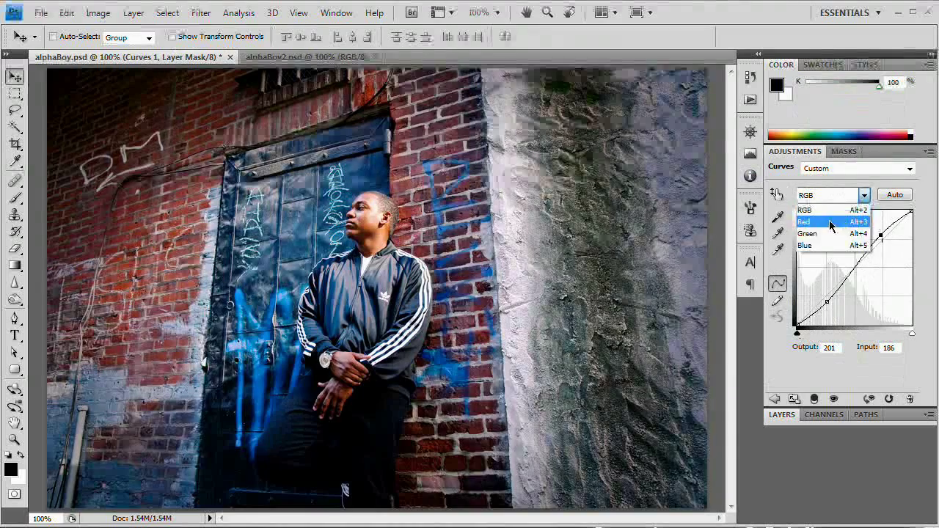
left_click(823, 233)
left_click_drag(828, 295, 827, 302)
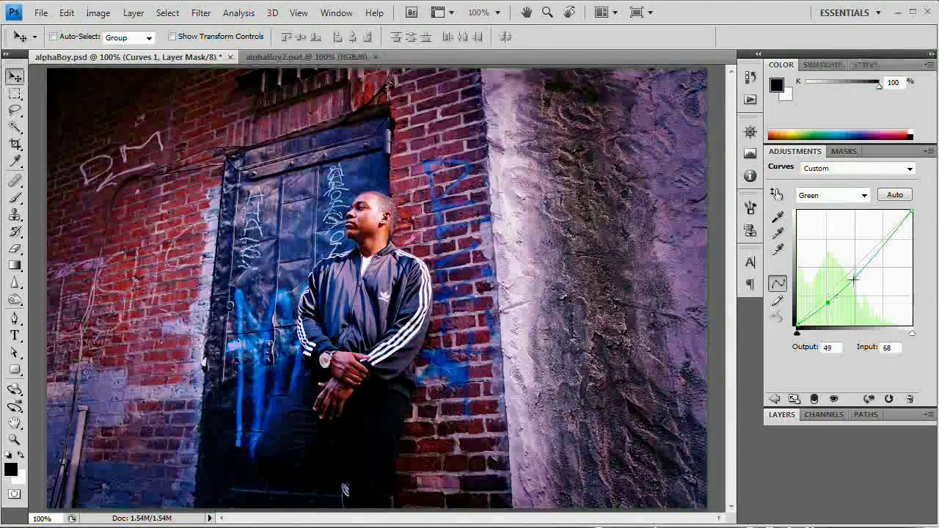
left_click_drag(882, 236, 879, 236)
Lift the Blue curve's shadows and lower its highlights for a cooler look.
left_click(852, 196)
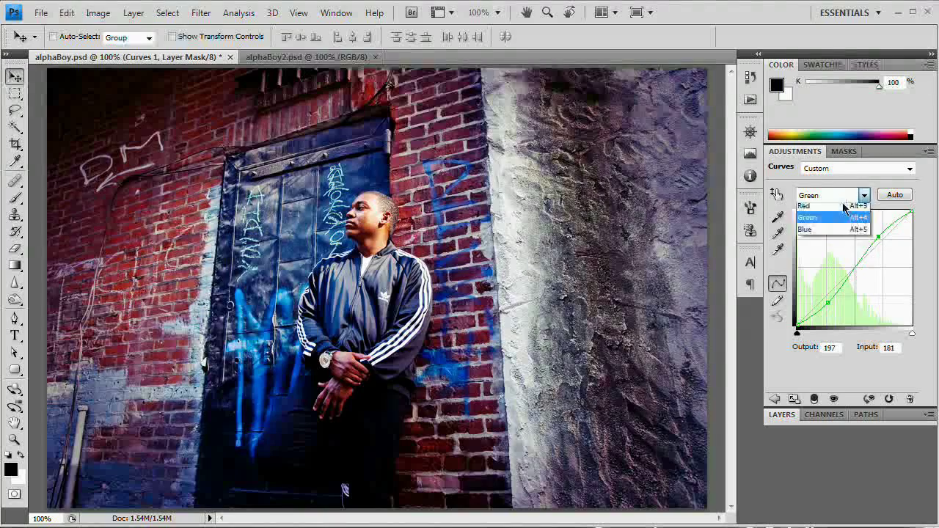
left_click(807, 245)
left_click_drag(827, 299, 820, 292)
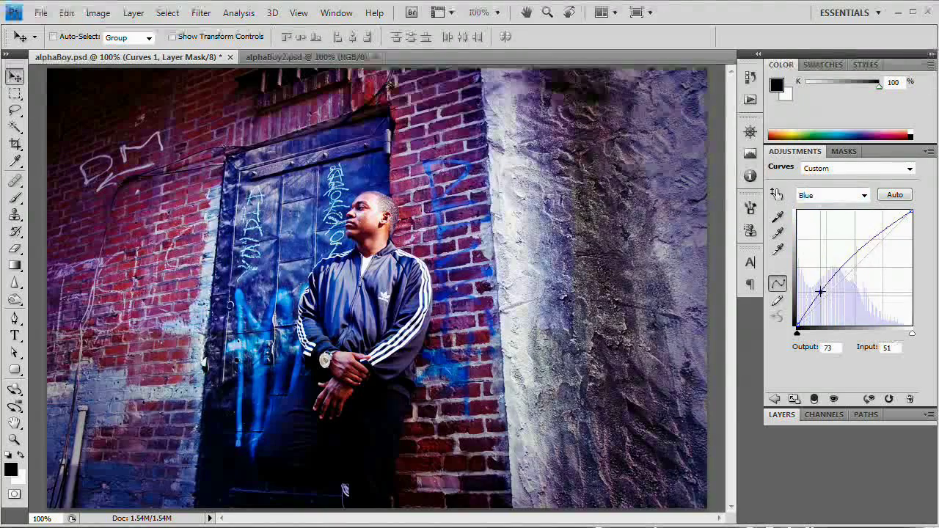
left_click_drag(878, 240, 892, 244)
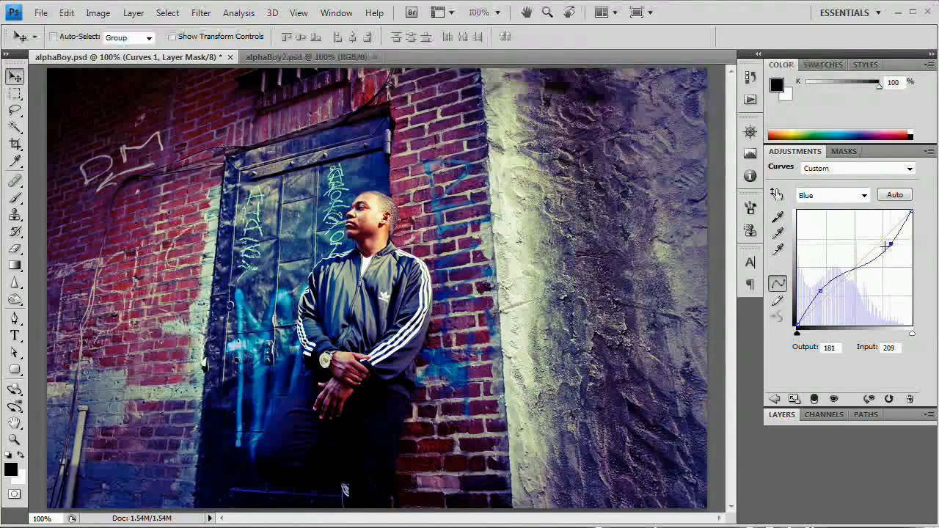
double_click(791, 154)
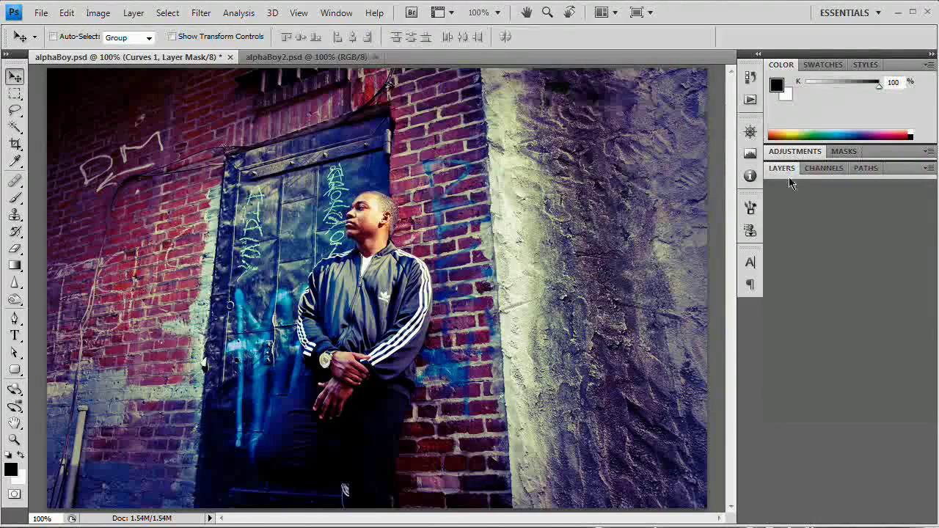
Add a black-to-white Gradient Map 1 layer set to Overlay at 50% opacity.
left_click(134, 12)
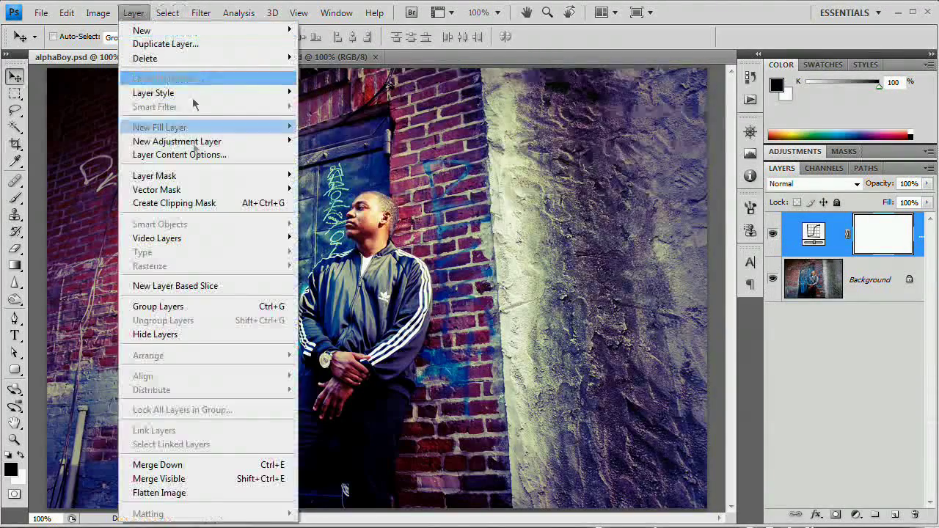
mouse_move(242, 141)
left_click(341, 335)
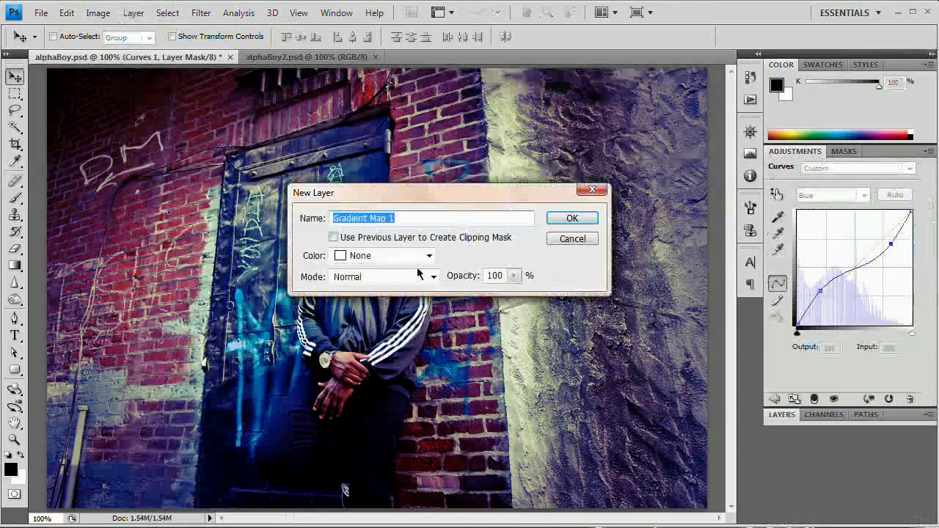
key("Escape")
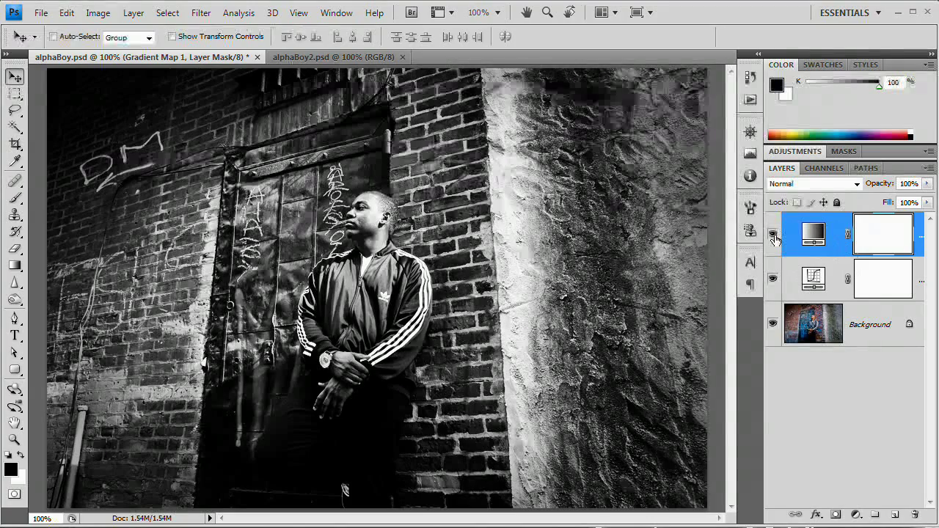
key("0")
key("5")
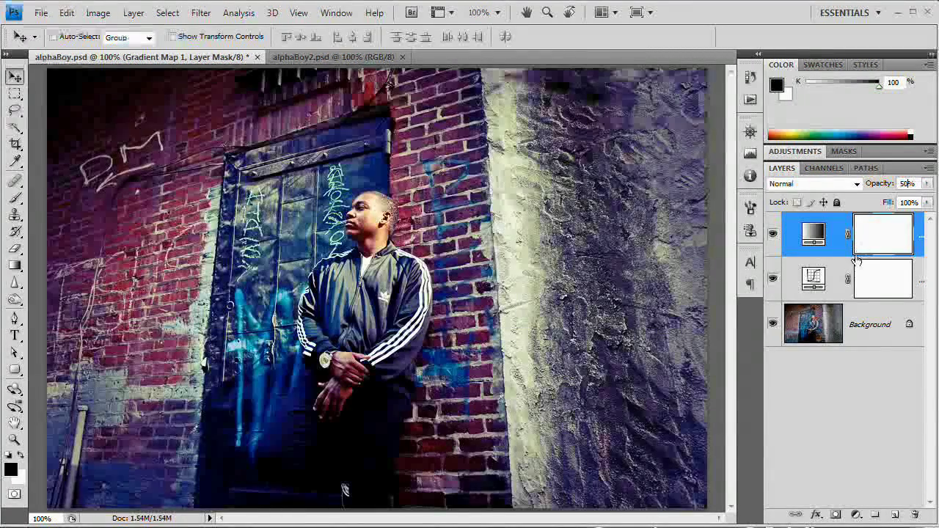
left_click(835, 188)
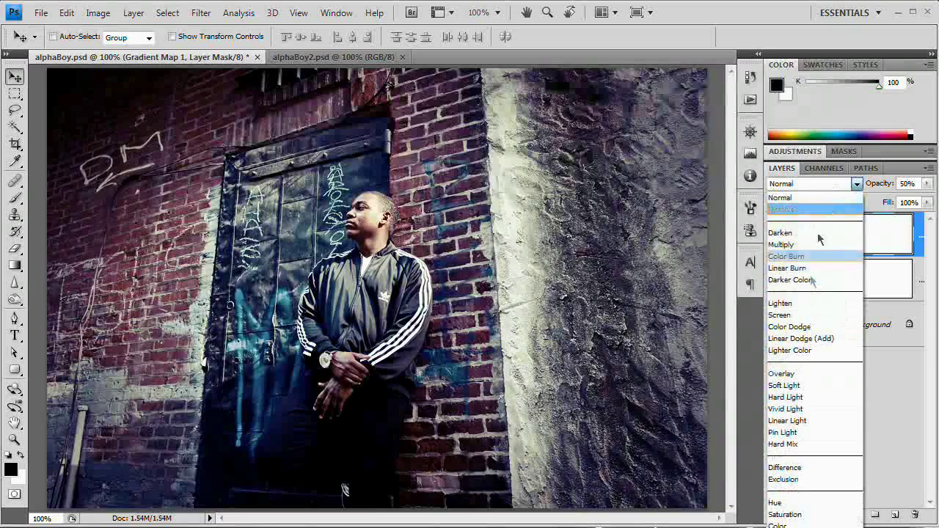
left_click(803, 371)
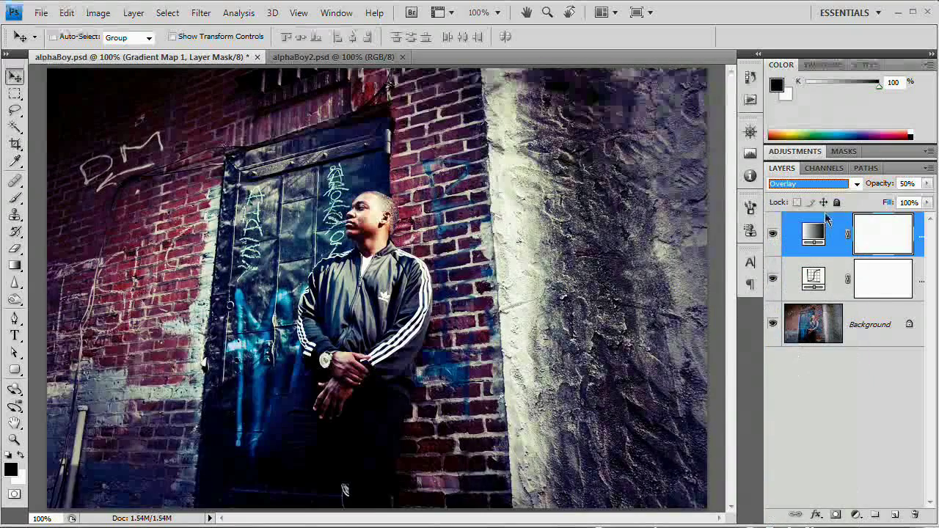
left_click(750, 101)
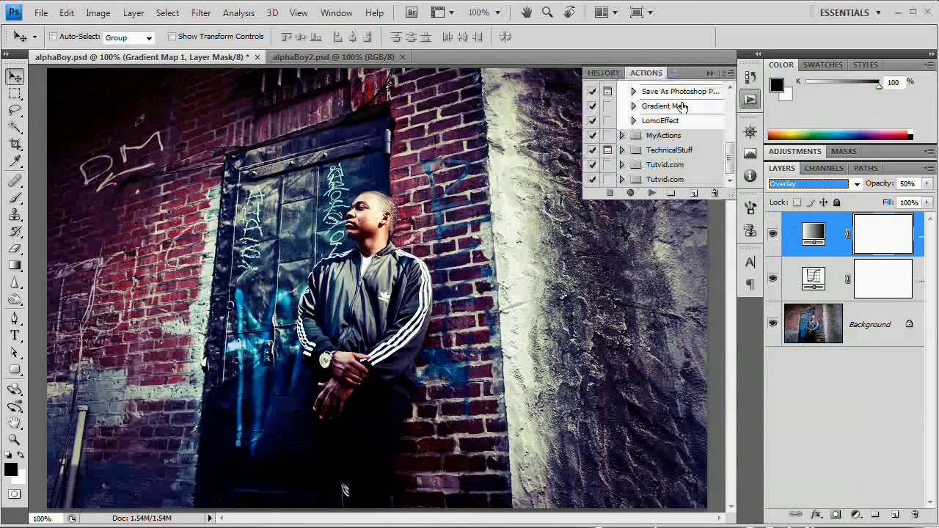
Play the LomoEffect action on alphaBoy2.psd, then return to alphaBoy.psd.
left_click(710, 72)
key("ctrl+Tab")
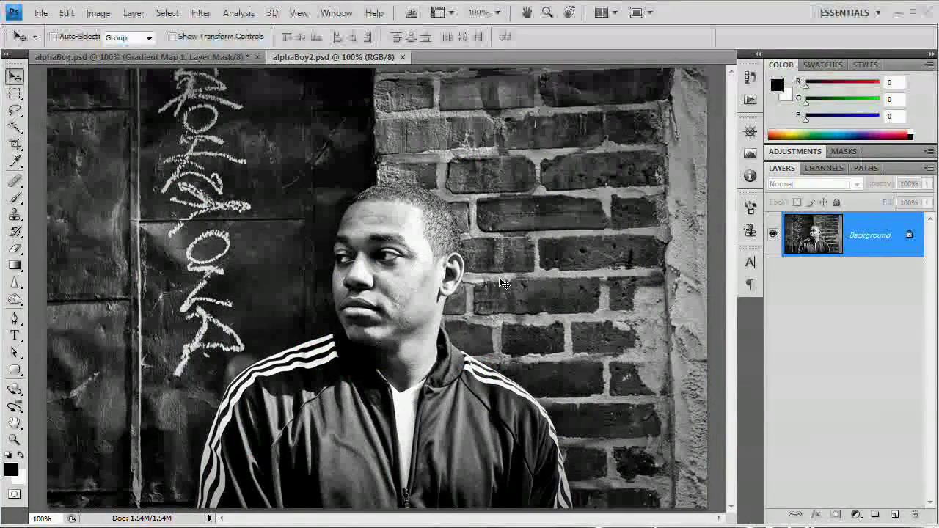
left_click(750, 99)
left_click(670, 122)
left_click(651, 192)
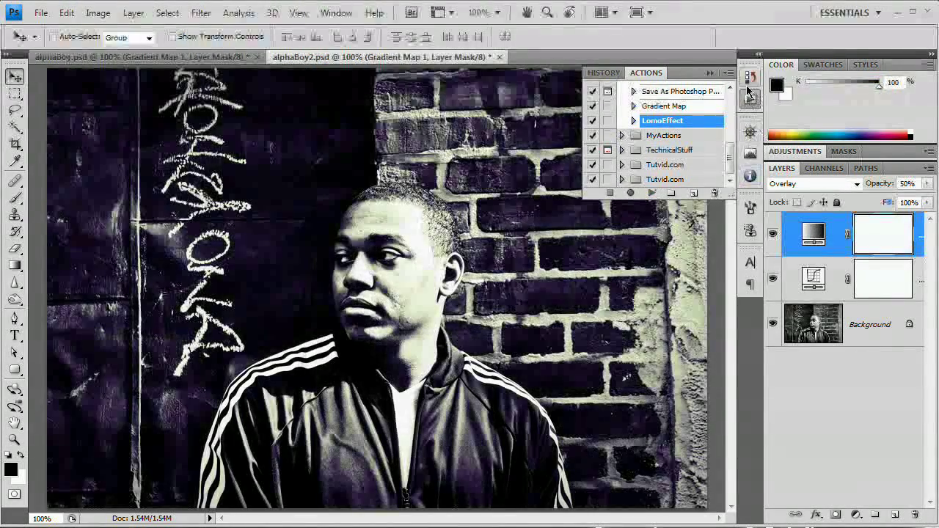
left_click(507, 410)
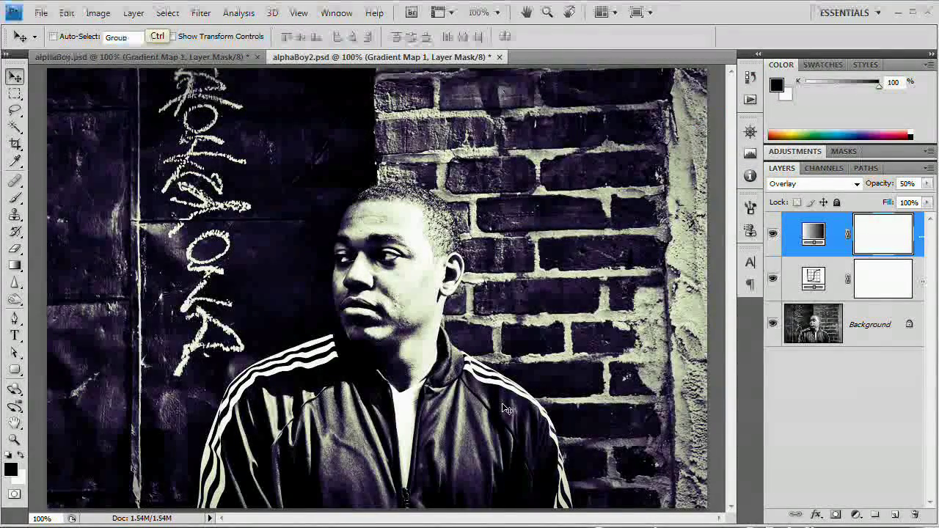
key("ctrl+Tab")
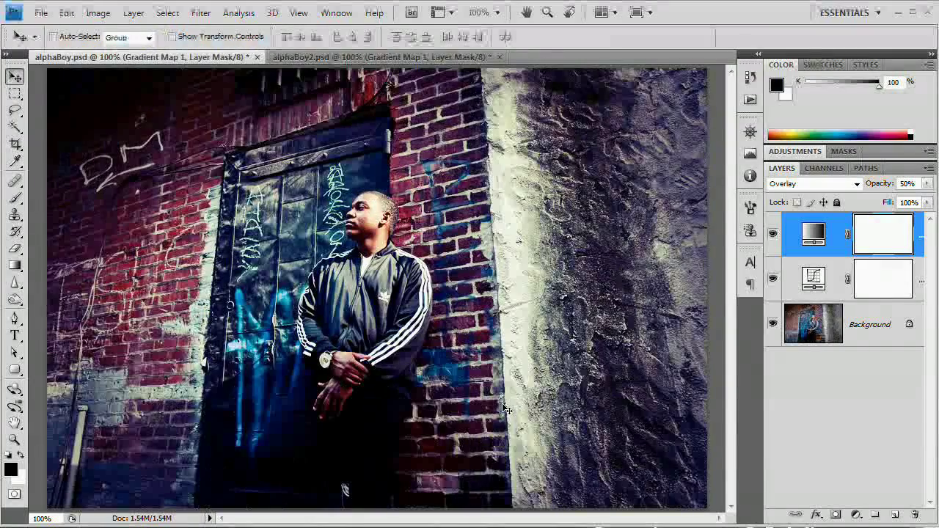